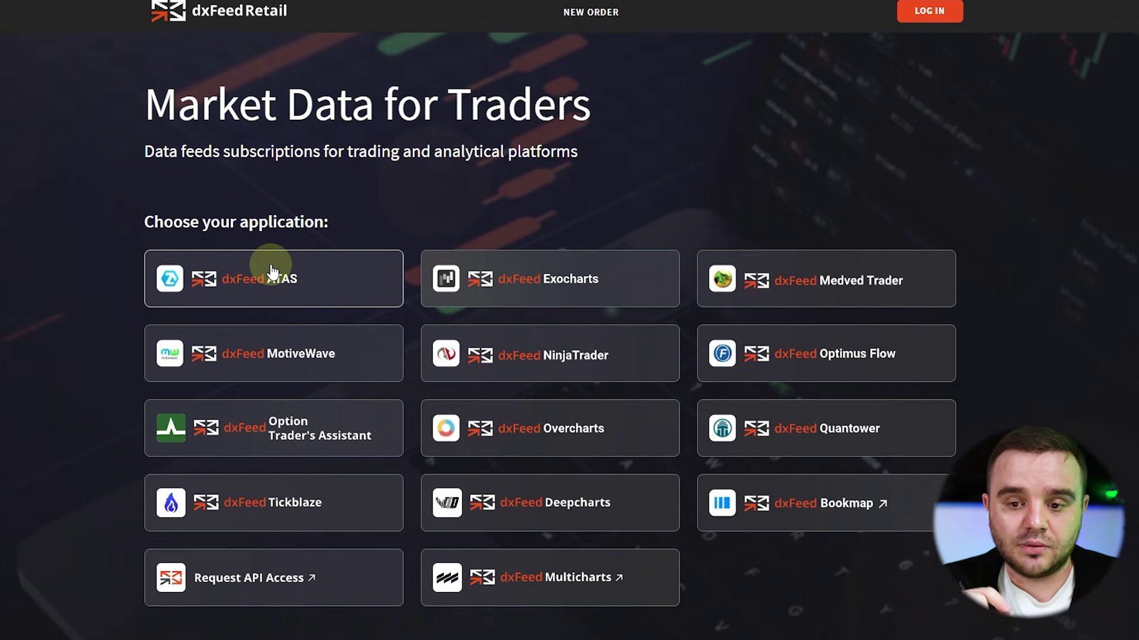
Open the ATAS order form as Professional and add CME, CBOT, NYMEX and COMEX Market Depth
{"action": "left_click", "coordinate": [273, 274]}
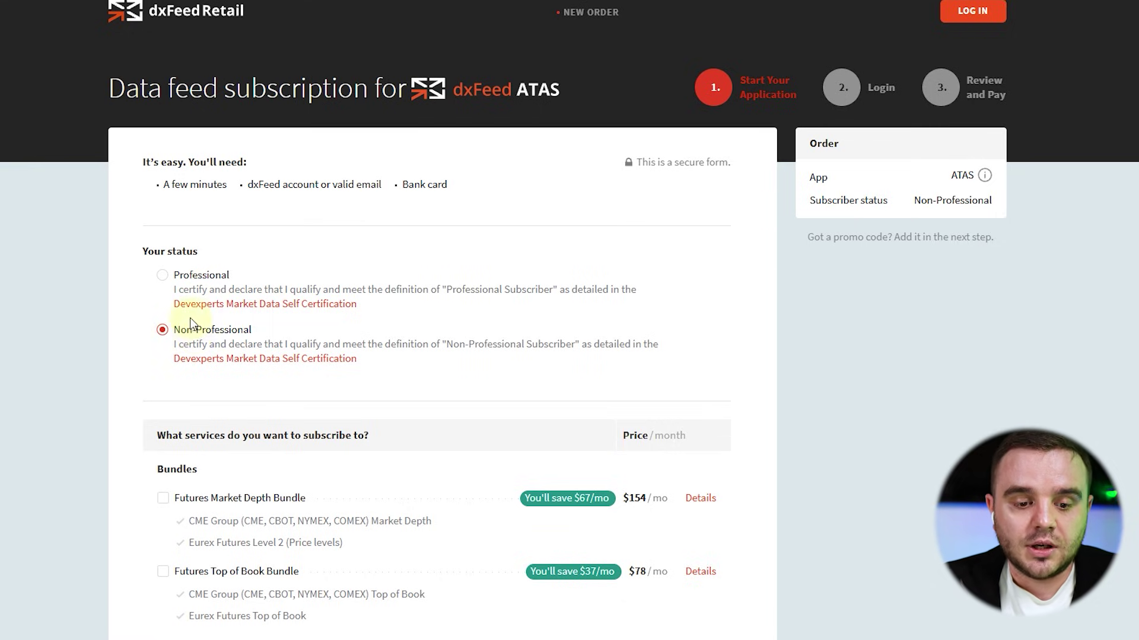
{"action": "left_click", "coordinate": [209, 280]}
{"action": "scroll", "coordinate": [624, 481], "scroll_direction": "down", "scroll_amount": 1}
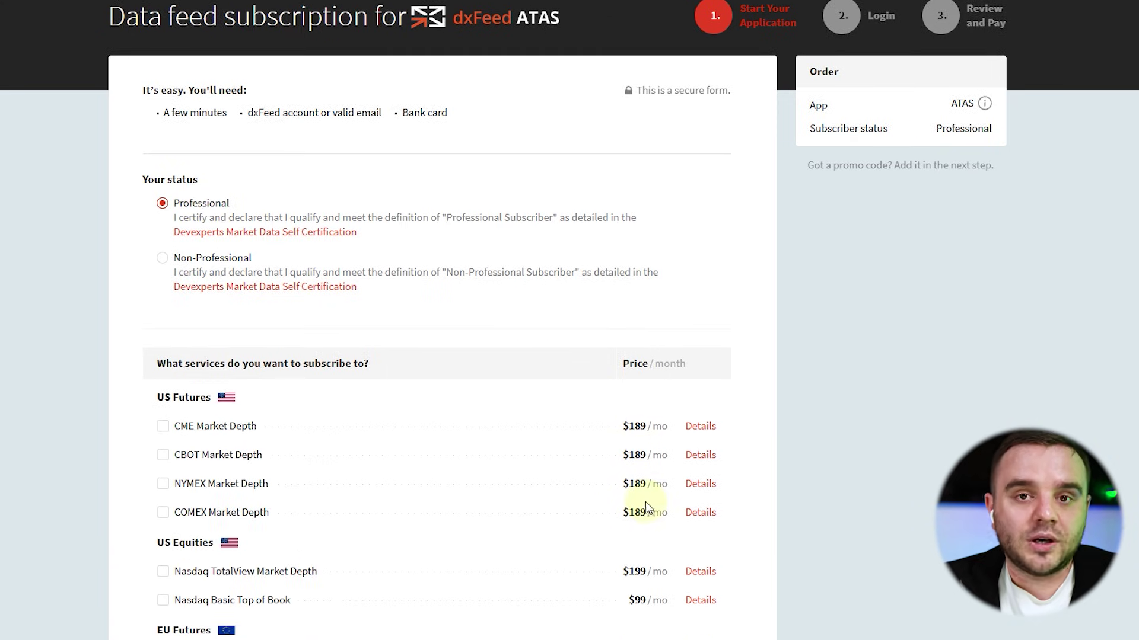
{"action": "scroll", "coordinate": [625, 482], "scroll_direction": "down", "scroll_amount": 1}
{"action": "left_click", "coordinate": [204, 354]}
{"action": "left_click", "coordinate": [203, 379]}
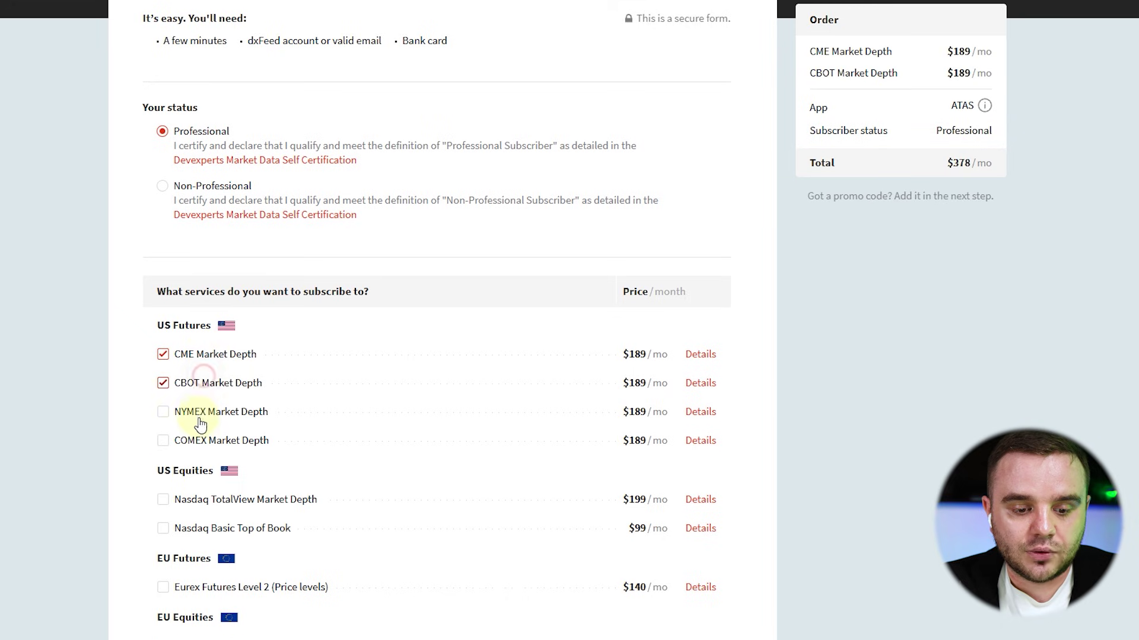
{"action": "left_click", "coordinate": [202, 413]}
{"action": "left_click", "coordinate": [197, 440]}
Remove all four market-depth feeds from the order and set the status to Non-Professional
{"action": "scroll", "coordinate": [375, 574], "scroll_direction": "up", "scroll_amount": 2}
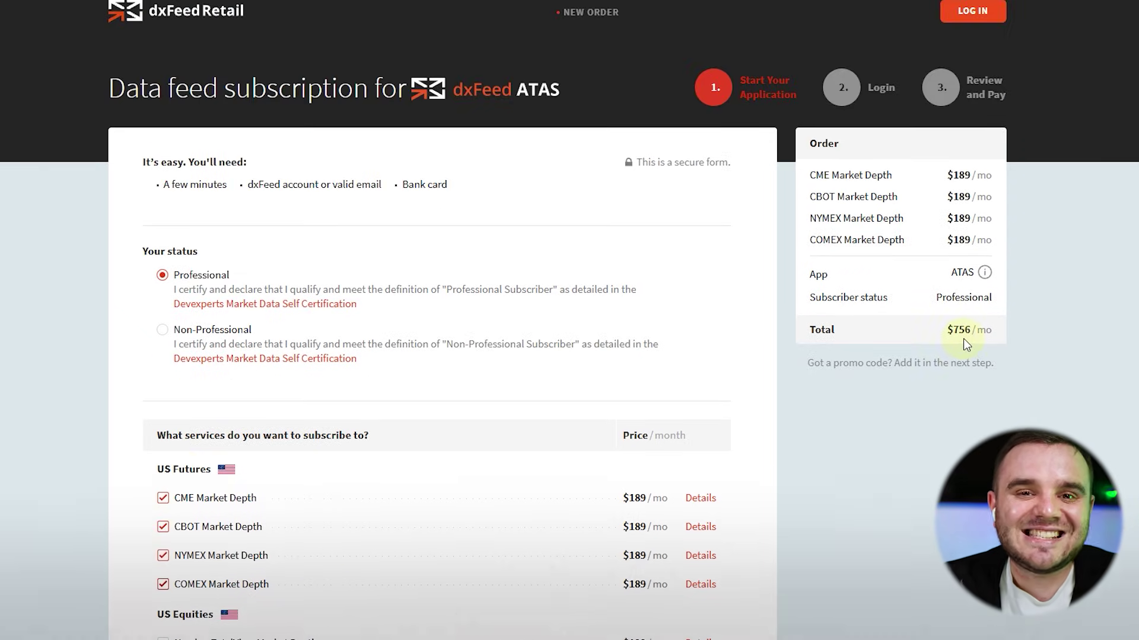
{"action": "left_click", "coordinate": [163, 498]}
{"action": "left_click", "coordinate": [163, 527]}
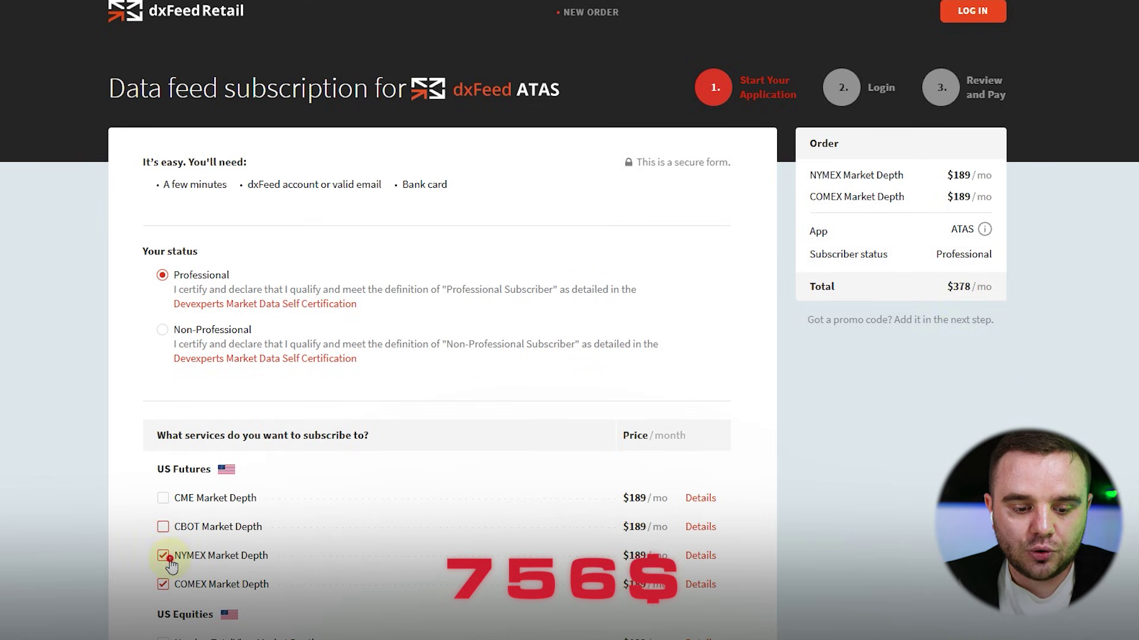
{"action": "left_click", "coordinate": [163, 556]}
{"action": "left_click", "coordinate": [163, 584]}
{"action": "left_click", "coordinate": [163, 330]}
{"action": "scroll", "coordinate": [335, 399], "scroll_direction": "down", "scroll_amount": 3}
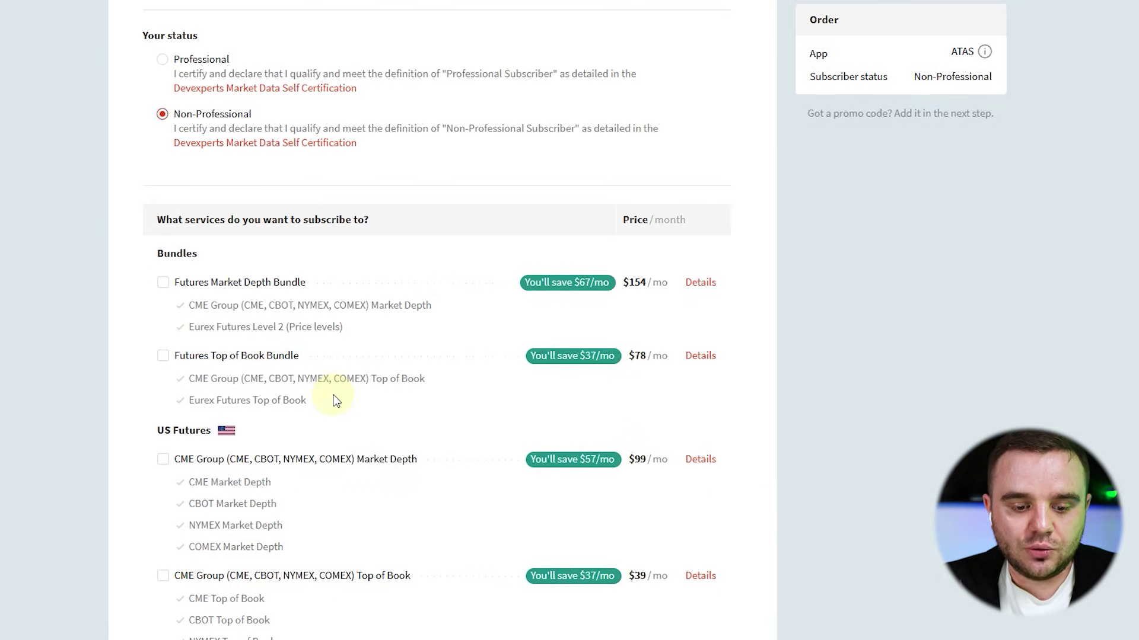
{"action": "left_click", "coordinate": [271, 461]}
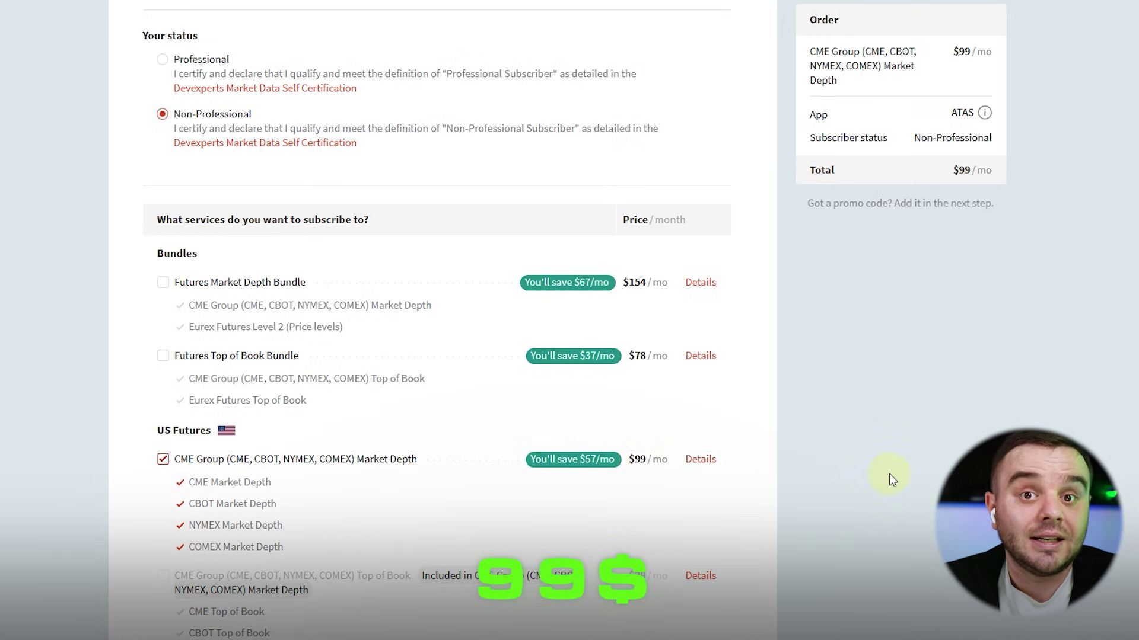
{"action": "left_click", "coordinate": [200, 461]}
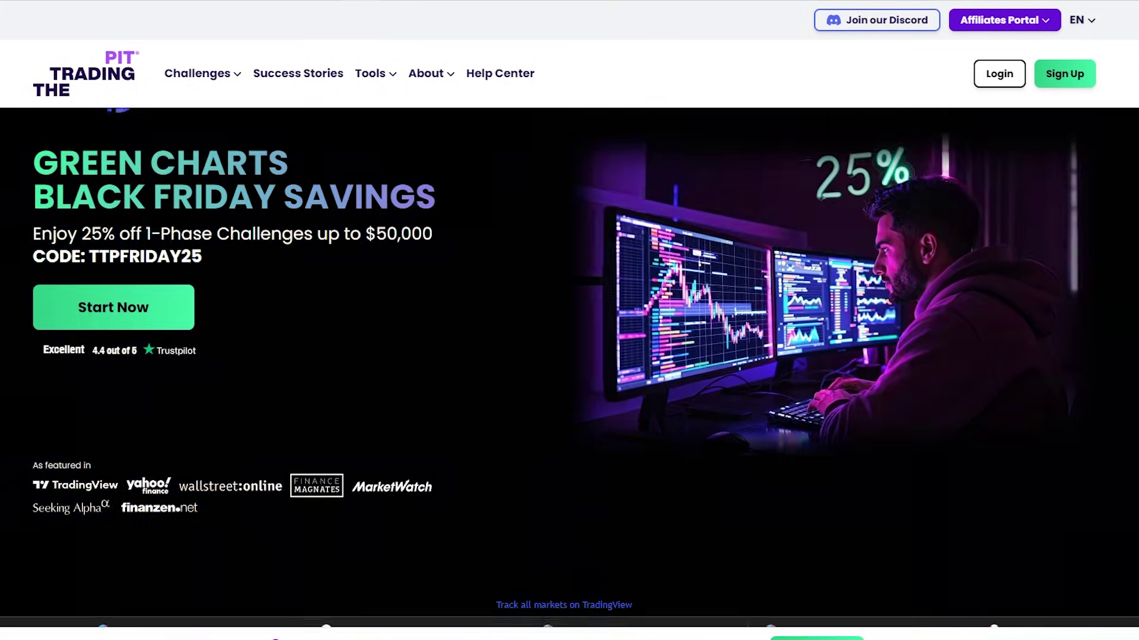
{"action": "scroll", "coordinate": [569, 368], "scroll_direction": "down", "scroll_amount": 4}
{"action": "scroll", "coordinate": [569, 368], "scroll_direction": "down", "scroll_amount": 5}
{"action": "scroll", "coordinate": [569, 368], "scroll_direction": "down", "scroll_amount": 8}
{"action": "scroll", "coordinate": [570, 367], "scroll_direction": "down", "scroll_amount": 2}
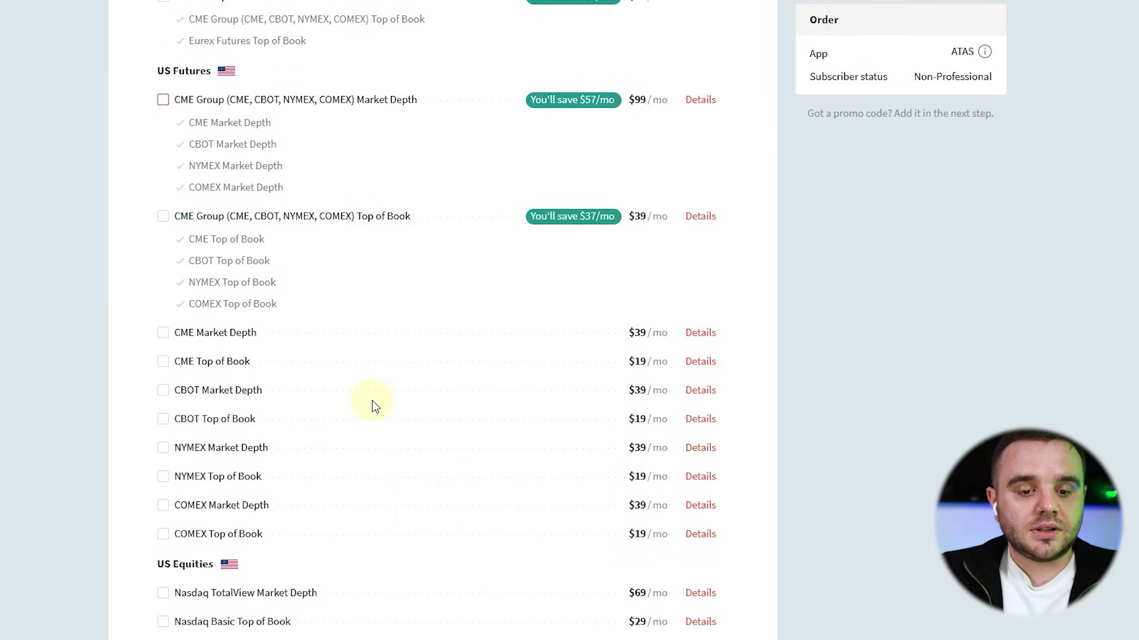
{"action": "scroll", "coordinate": [379, 399], "scroll_direction": "up", "scroll_amount": 2}
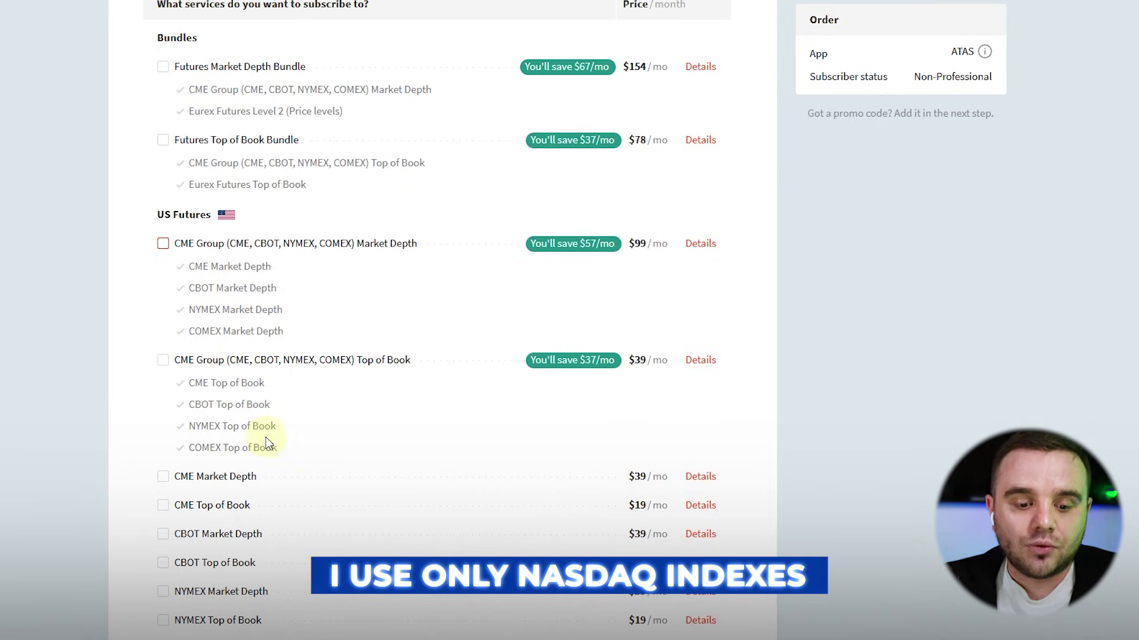
Add CME Market Depth to the Non-Professional ATAS order
{"action": "left_click", "coordinate": [164, 476]}
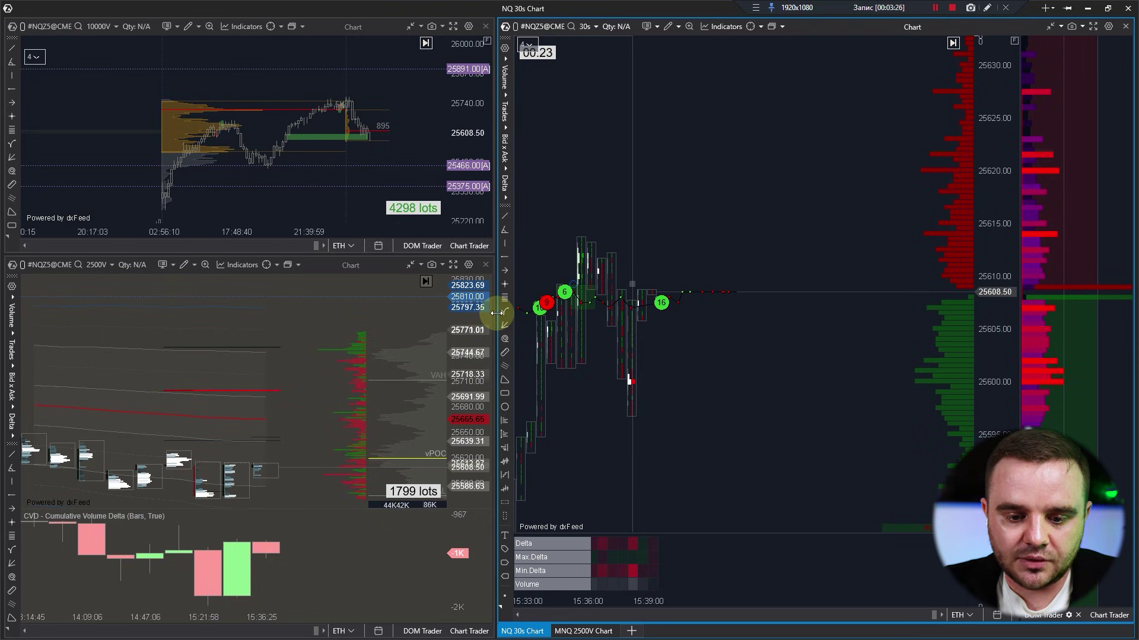
Widen the NQZ5 30s chart, zoom into footprint bars, and widen the depth-of-market column
{"action": "left_click_drag", "start_coordinate": [496, 312], "coordinate": [198, 312]}
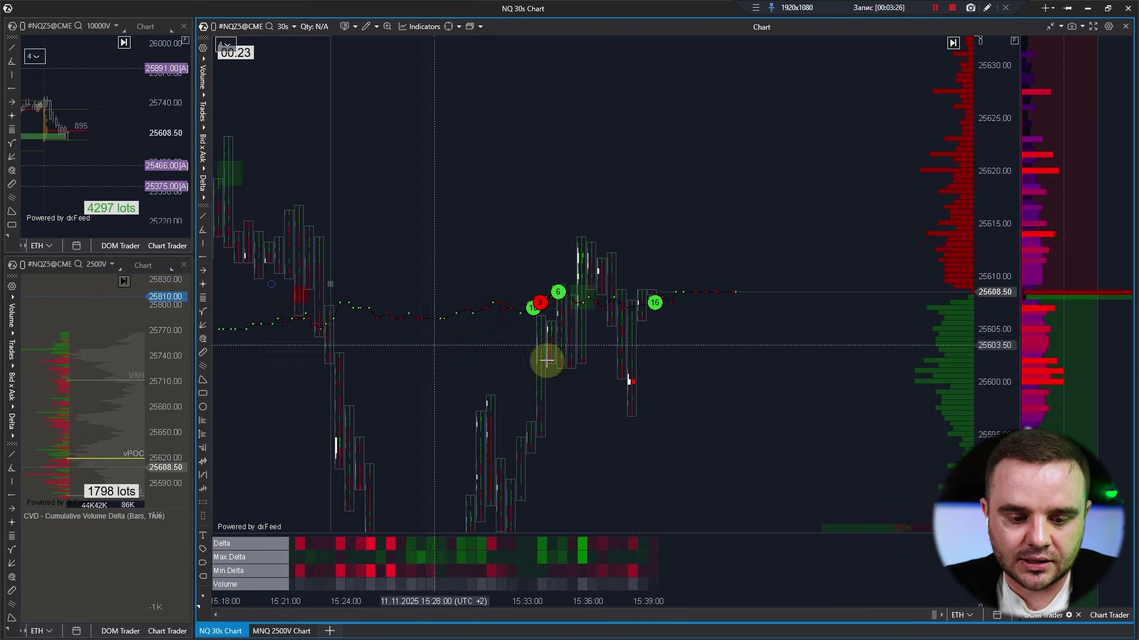
{"action": "scroll", "coordinate": [978, 267], "scroll_direction": "up", "scroll_amount": 3}
{"action": "scroll", "coordinate": [752, 354], "scroll_direction": "up", "scroll_amount": 6}
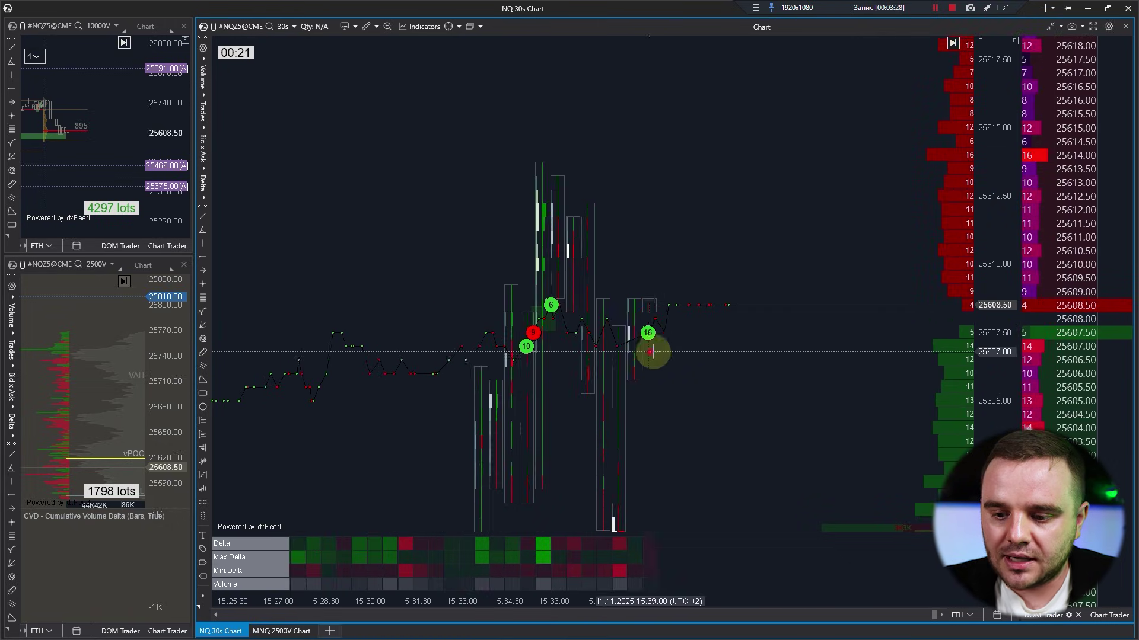
{"action": "left_click_drag", "start_coordinate": [1018, 280], "coordinate": [780, 280]}
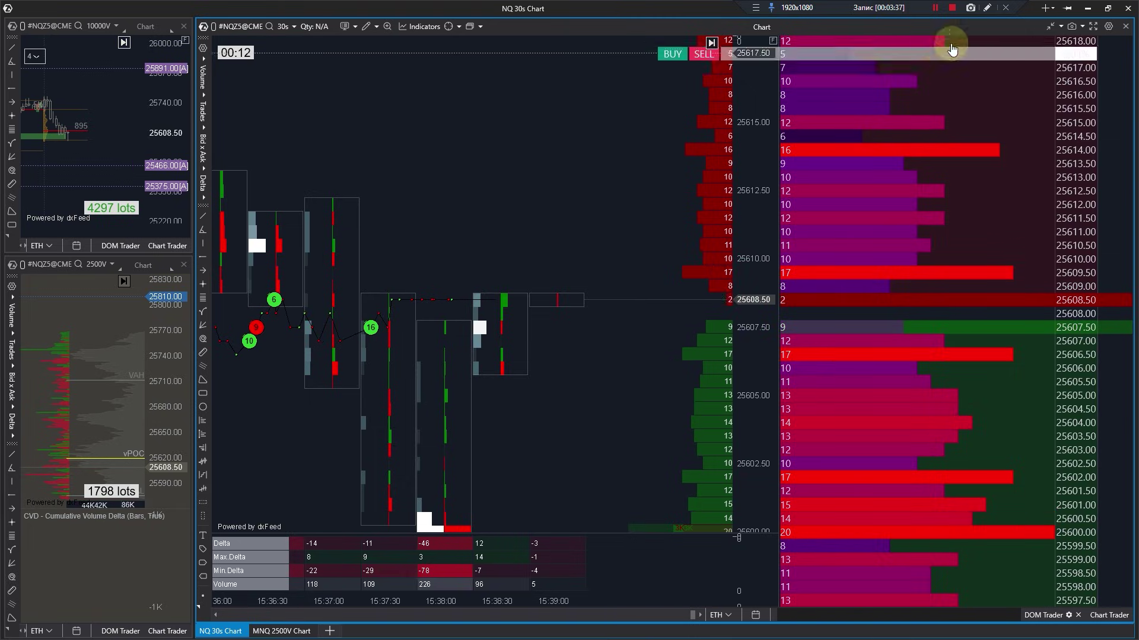
{"action": "left_click", "coordinate": [987, 8]}
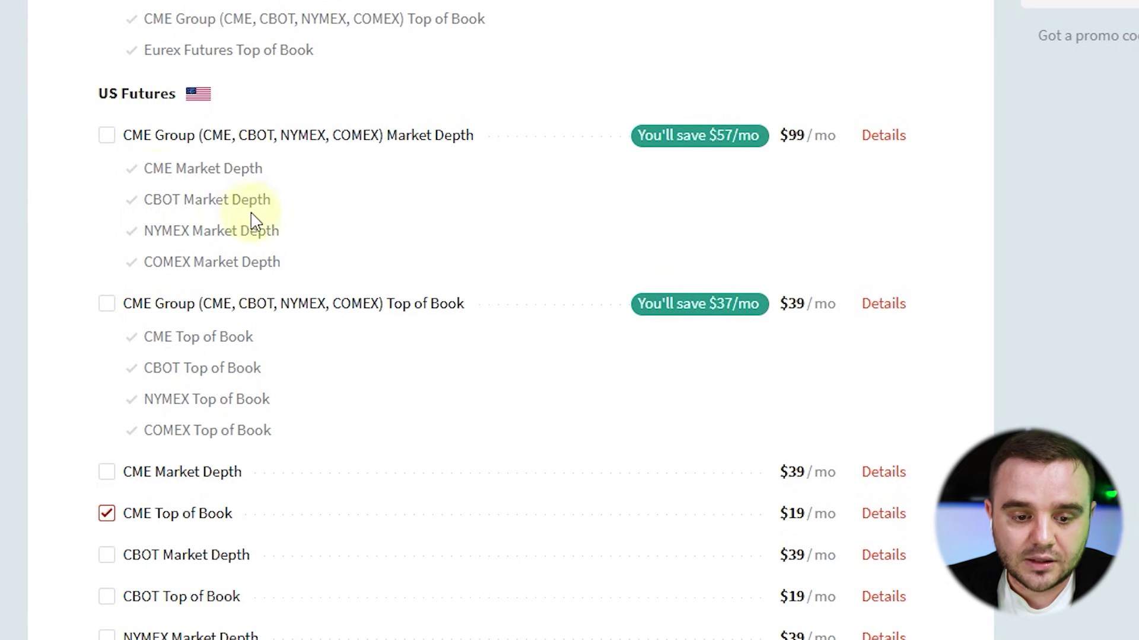
{"action": "left_click", "coordinate": [108, 473]}
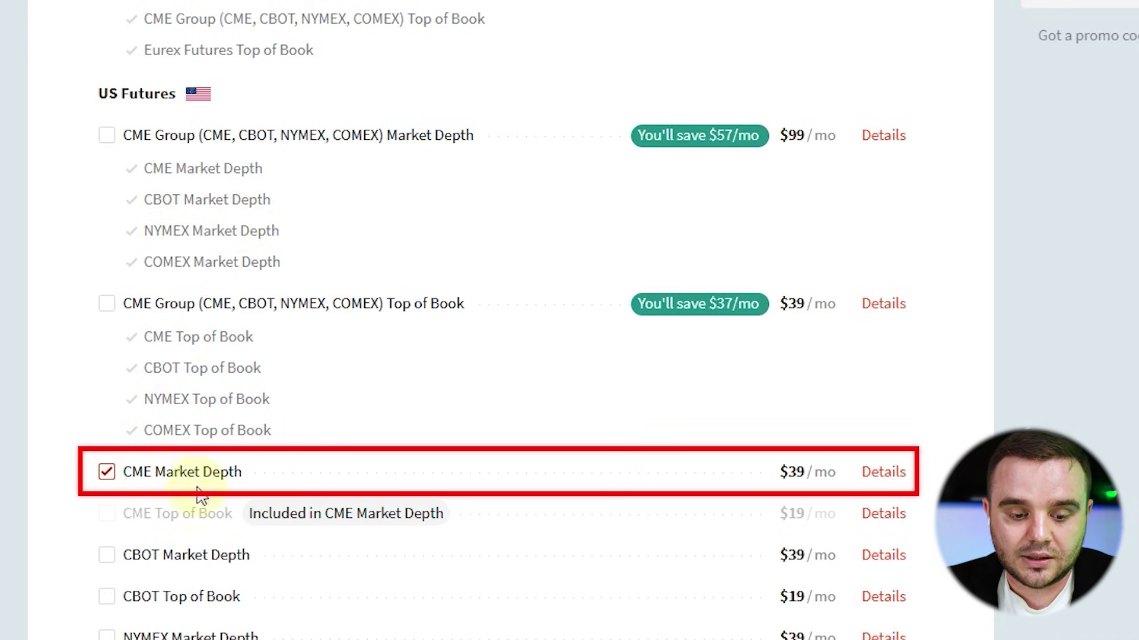
{"action": "left_click", "coordinate": [107, 472]}
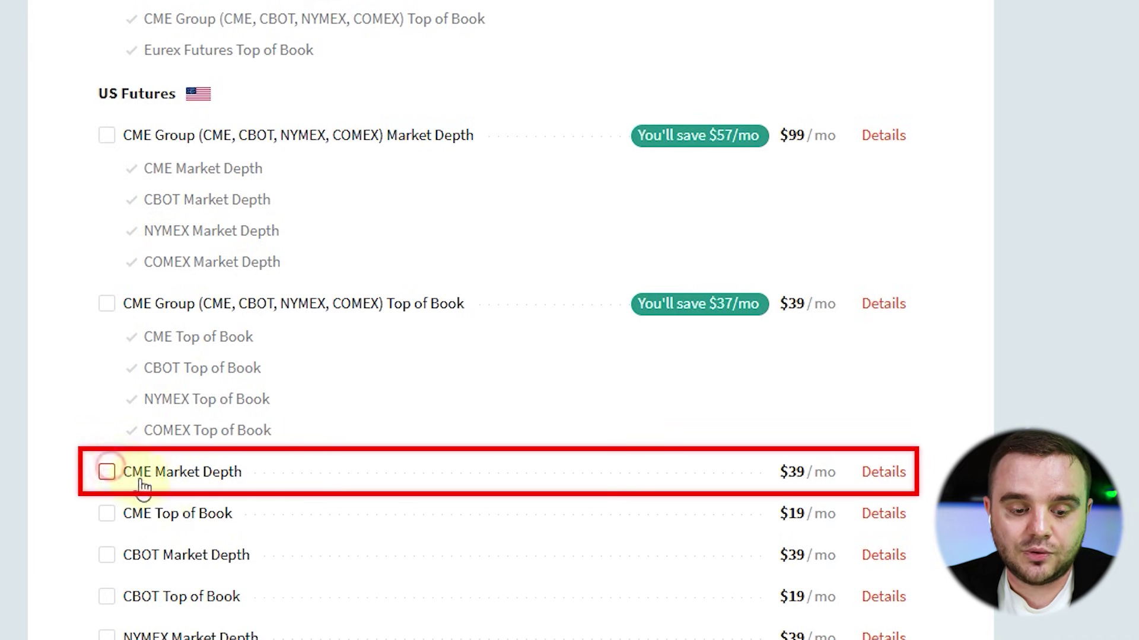
{"action": "left_click", "coordinate": [158, 516]}
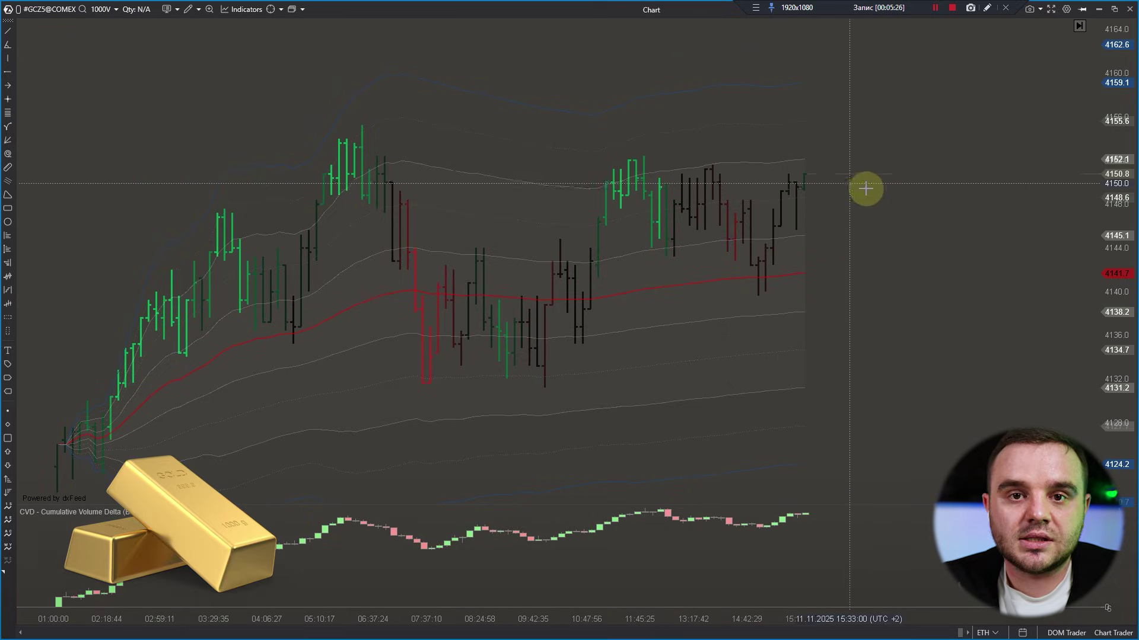
Compress the GCZ5 price scale to reveal the volume profile, open DOM Trader, then close the gold chart
{"action": "scroll", "coordinate": [907, 207], "scroll_direction": "down", "scroll_amount": 2}
{"action": "left_click_drag", "start_coordinate": [1130, 116], "coordinate": [1120, 160]}
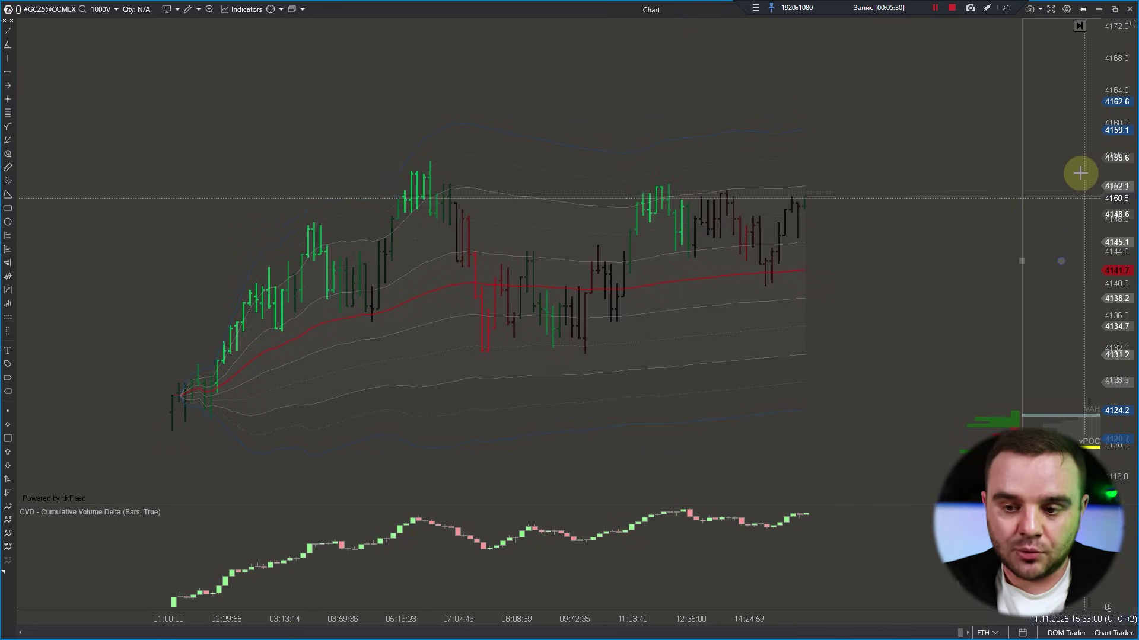
{"action": "left_click", "coordinate": [1068, 634]}
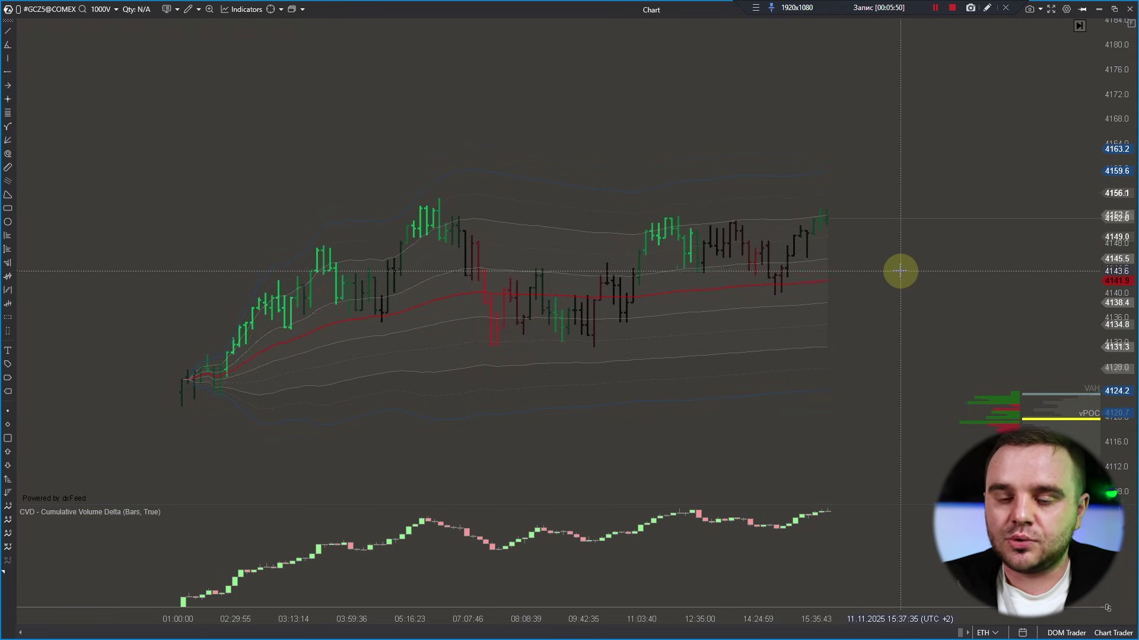
{"action": "left_click", "coordinate": [1096, 9]}
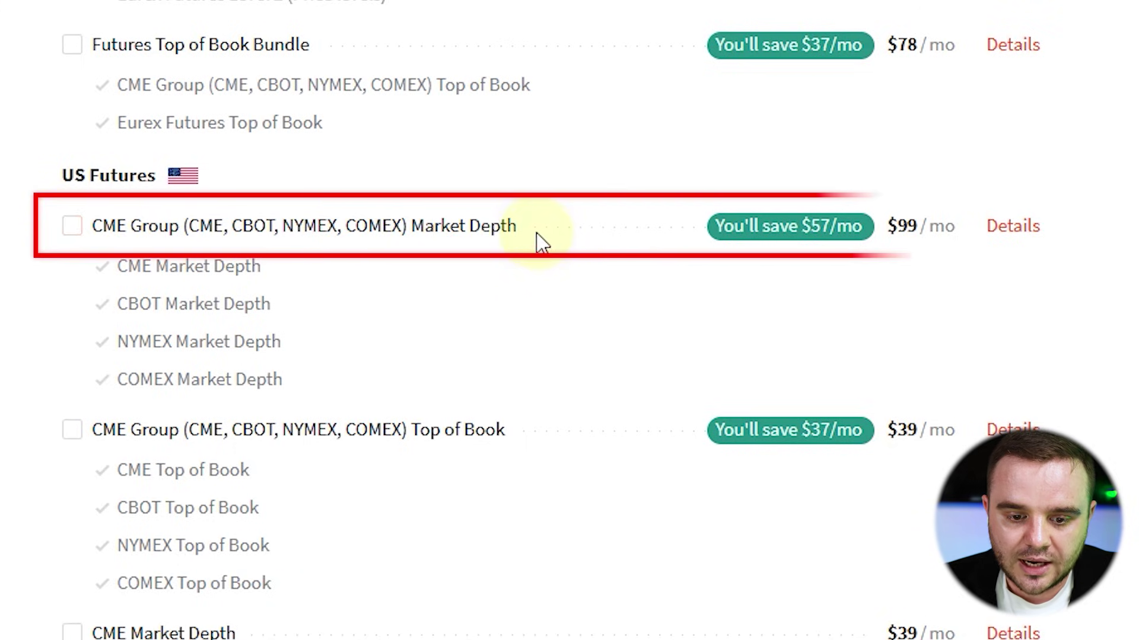
{"action": "mouse_move", "coordinate": [173, 243]}
{"action": "left_mouse_down"}
{"action": "mouse_move", "coordinate": [314, 244]}
{"action": "mouse_move", "coordinate": [166, 241]}
{"action": "left_mouse_up"}
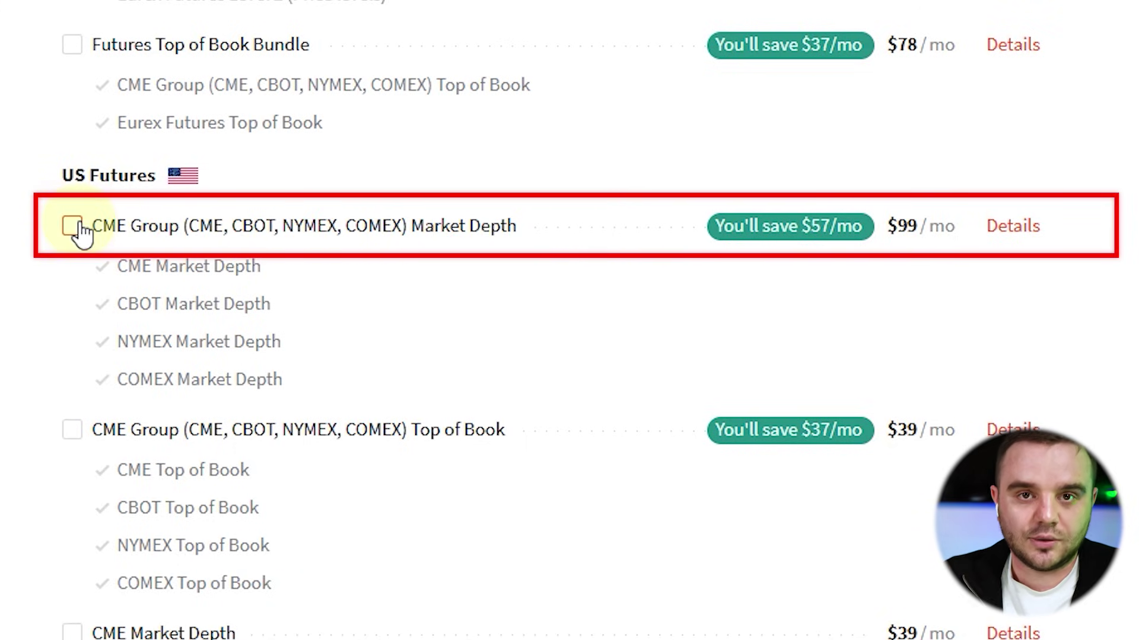